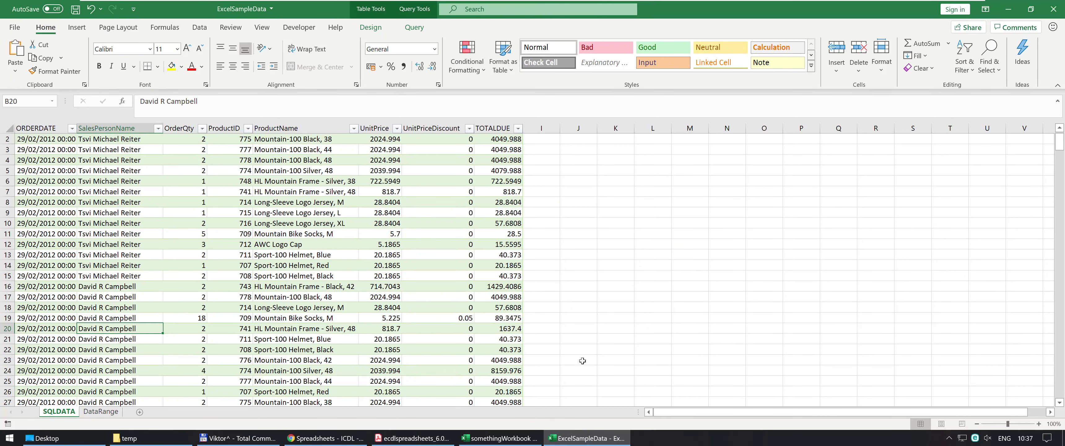
- View the sales table from its header row and select the first product name
scroll(502, 337, up, 1)
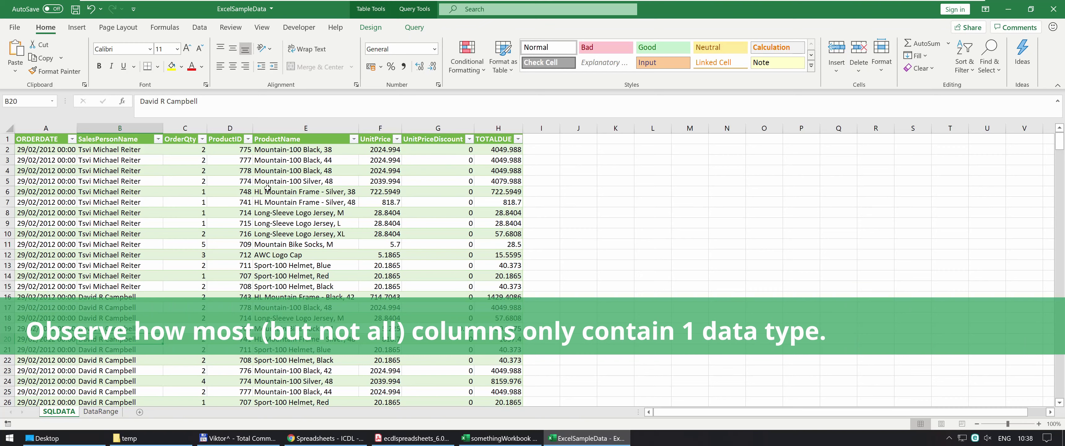
click(323, 153)
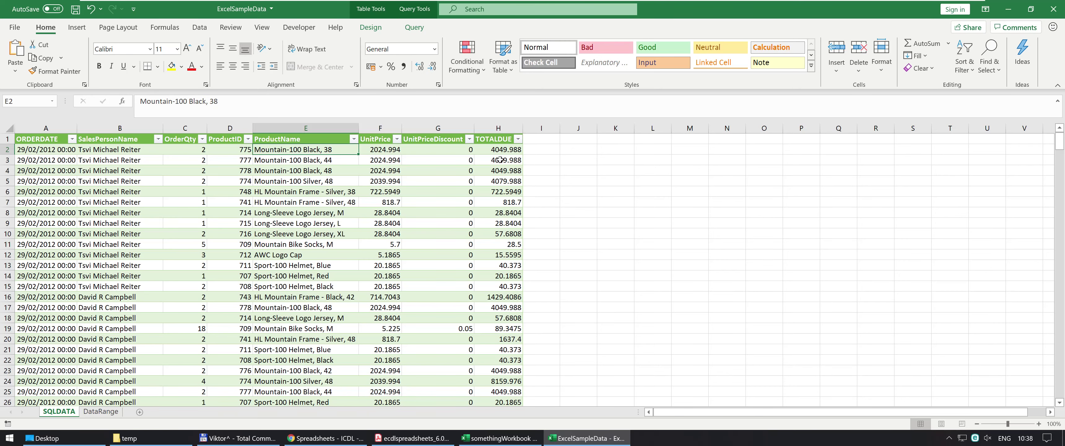
- Switch to somethingWorkbook, clear cell A1, and enter the headings Item, Price, VAT and Total across row 1
key(alt+Tab)
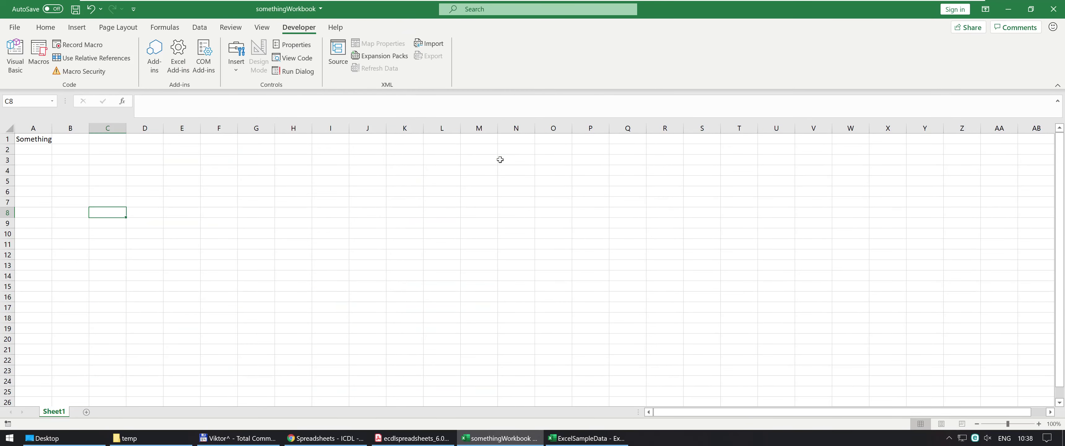
click(35, 142)
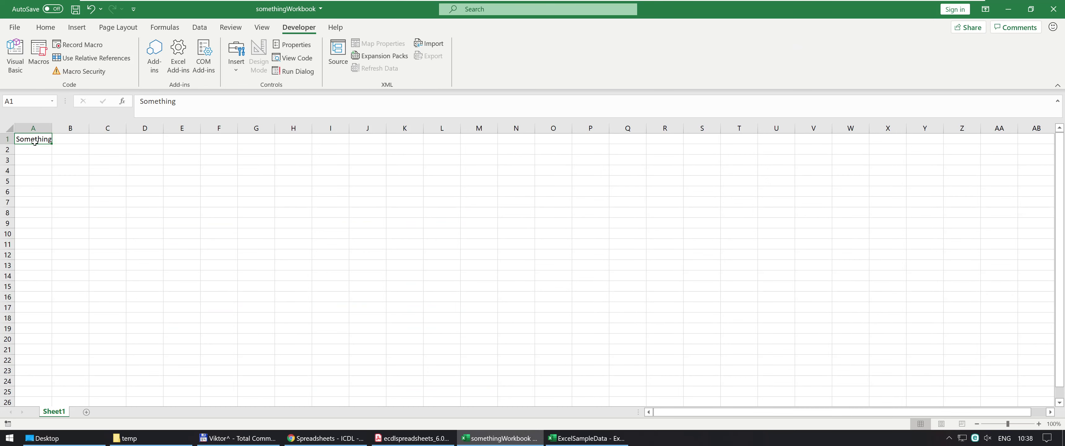
key(Delete)
text(Ord)
key(Escape)
text(Item)
key(Tab)
text(Price)
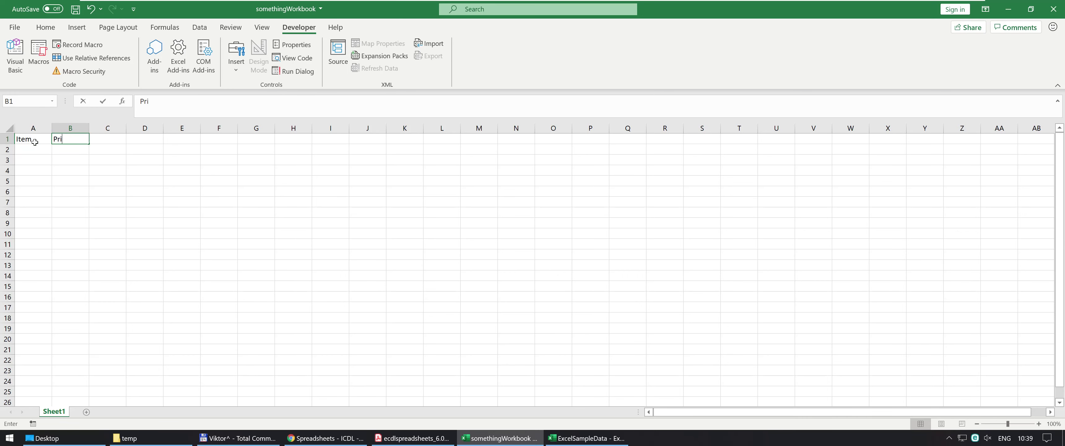
key(Tab)
text(VAT)
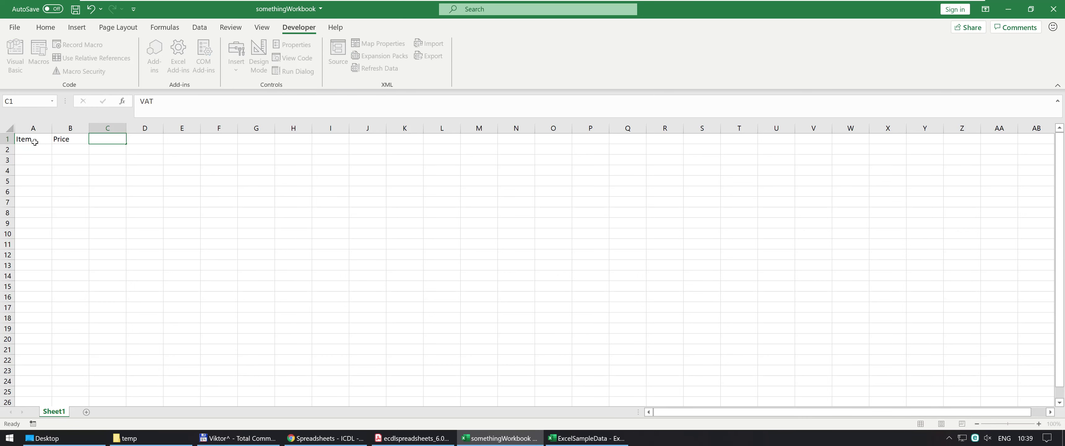
key(Tab)
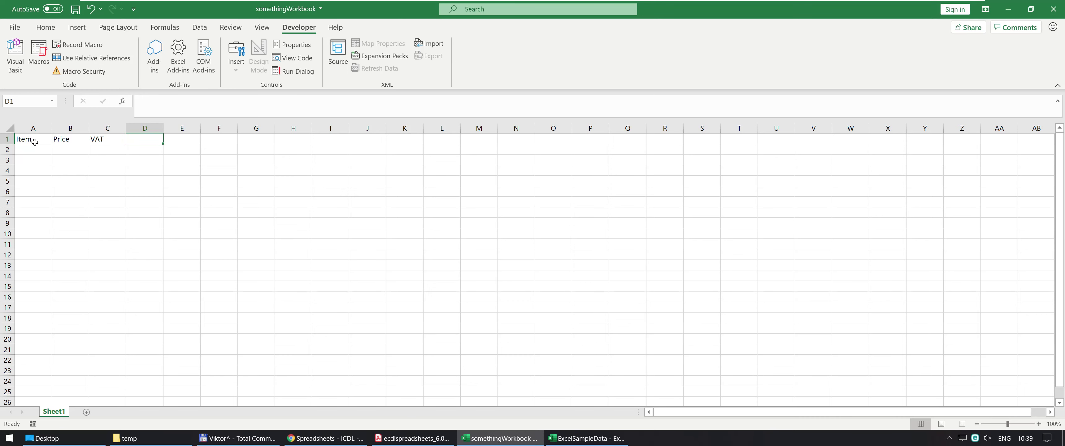
text(Total)
key(Return)
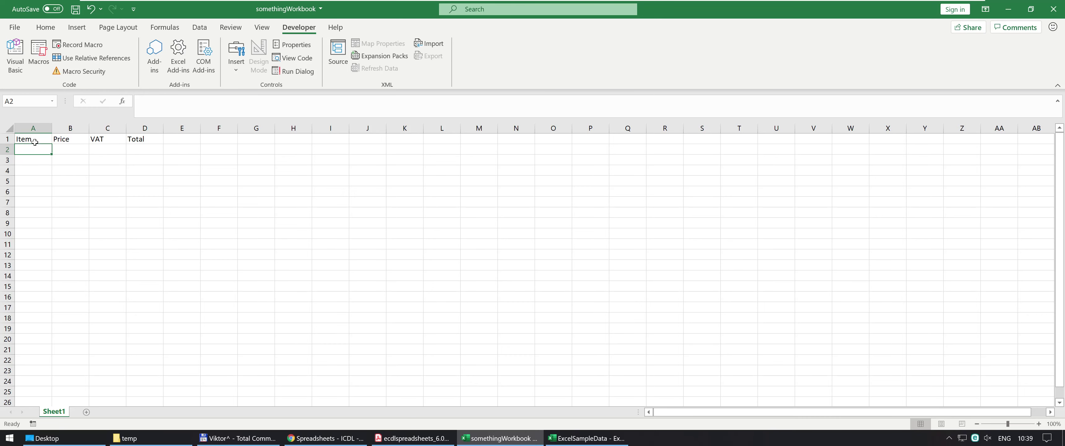
- Fill the first data row with the item Apple, price 2 and VAT .17
text(Apple)
key(Tab)
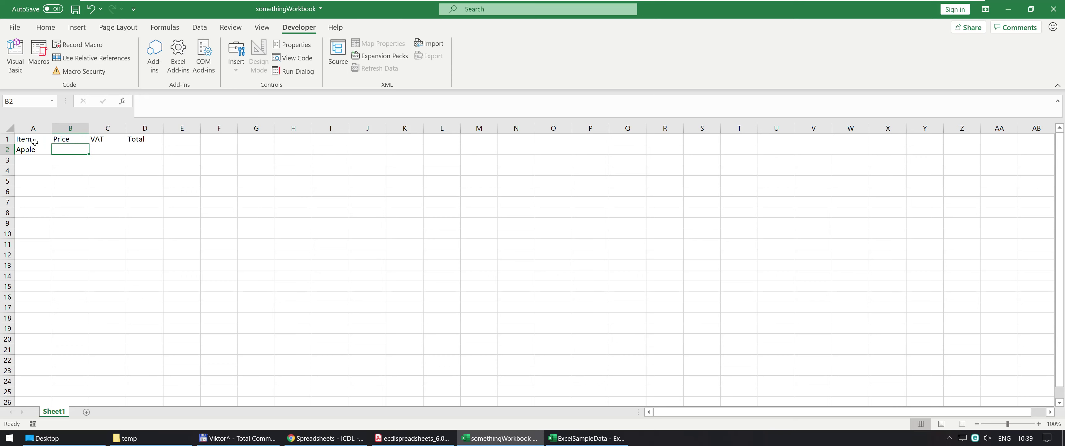
text(2)
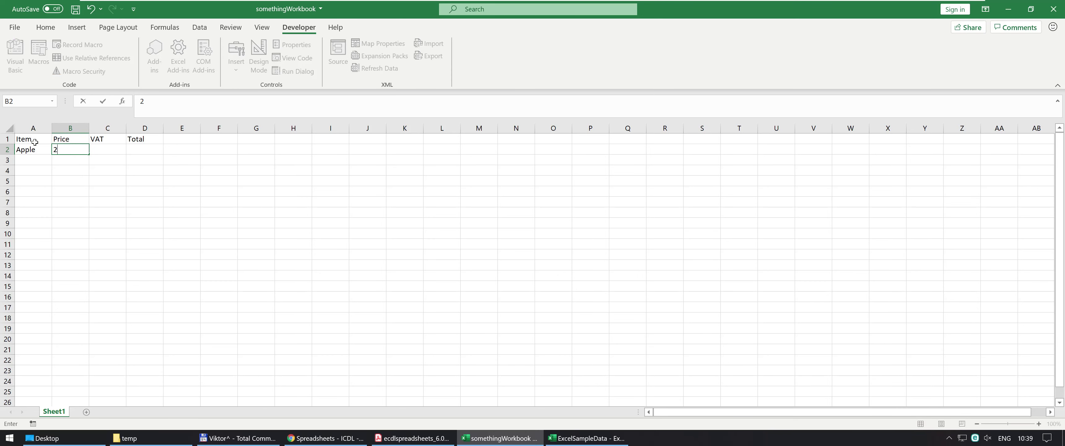
key(Tab)
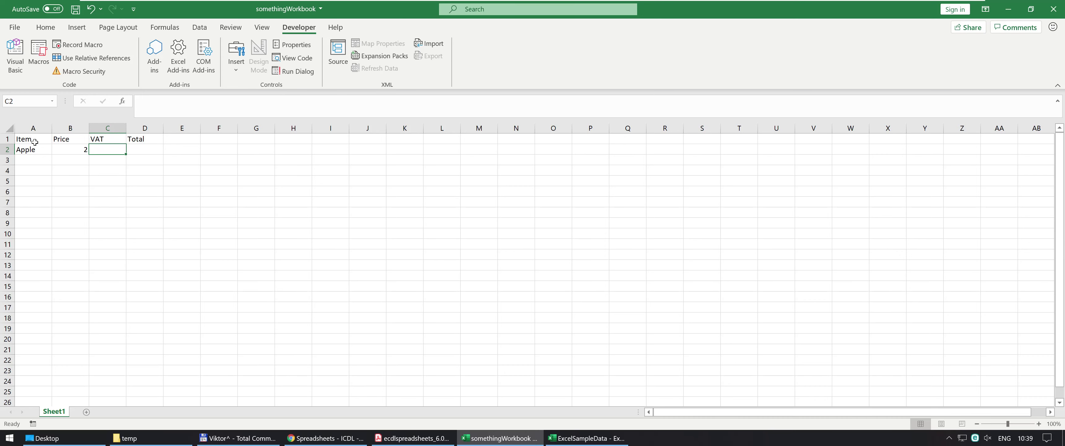
text(.17)
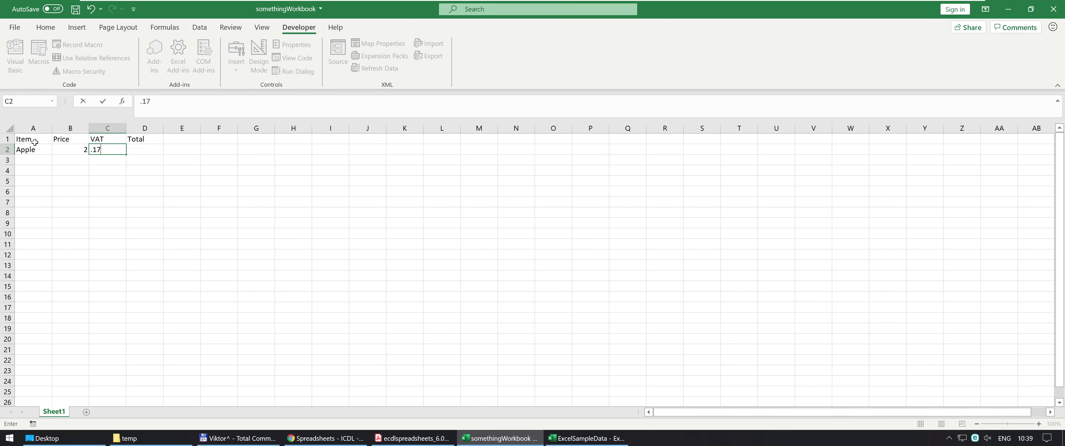
key(Tab)
- Calculate Apple's total in D2 with the formula =B2+(B2*C2)
text(=)
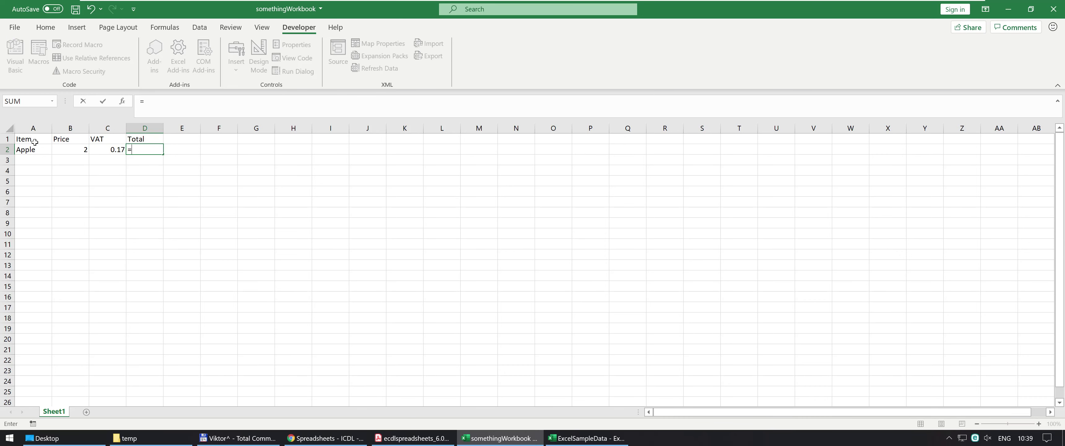
key(Left)
key(Left)
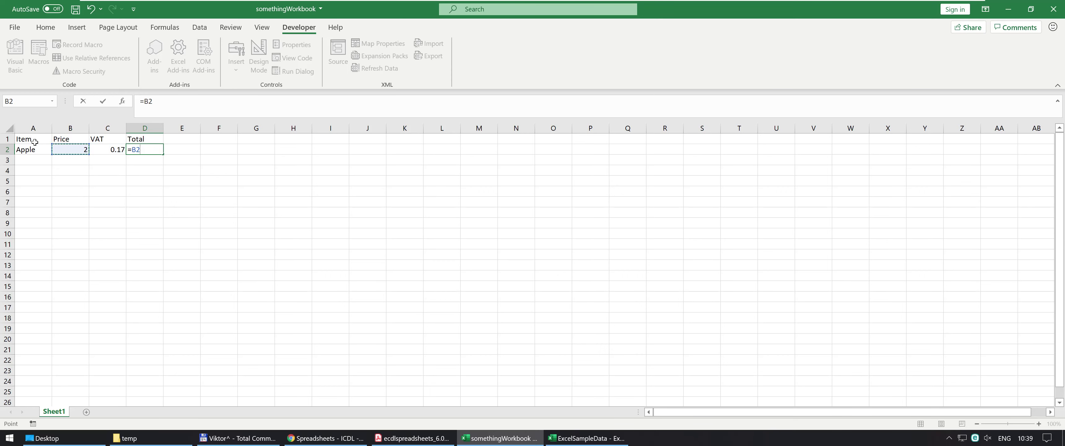
text(+()
key(Left)
key(Left)
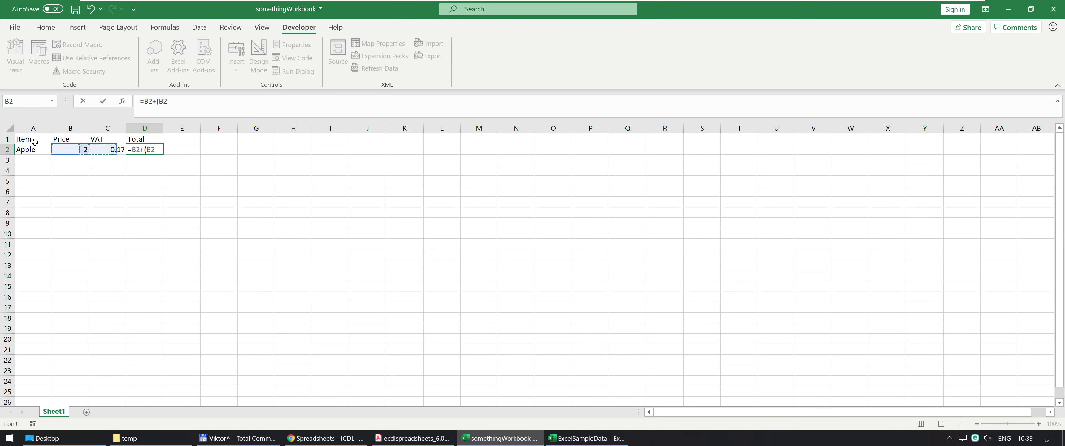
text(*)
key(Left)
key(Return)
key(Return)
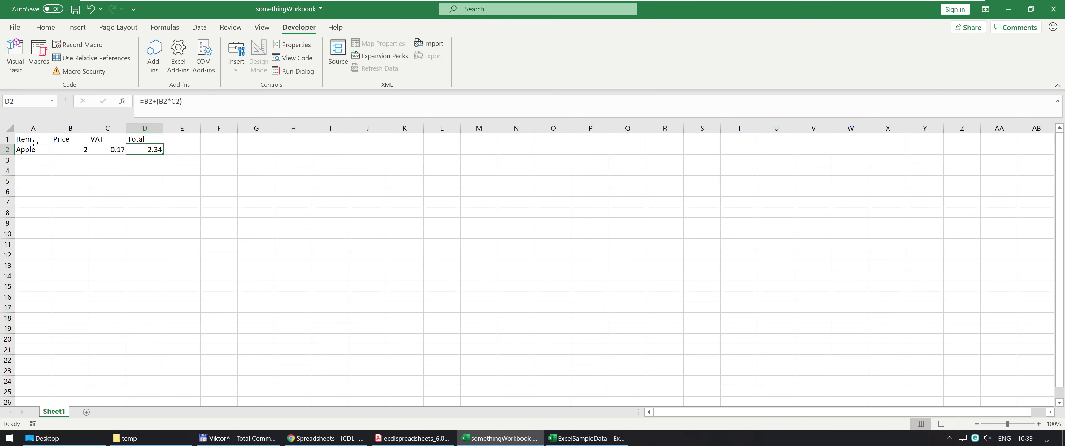
- Change Apple's price in B2 to the text "2 dollars"
click(36, 150)
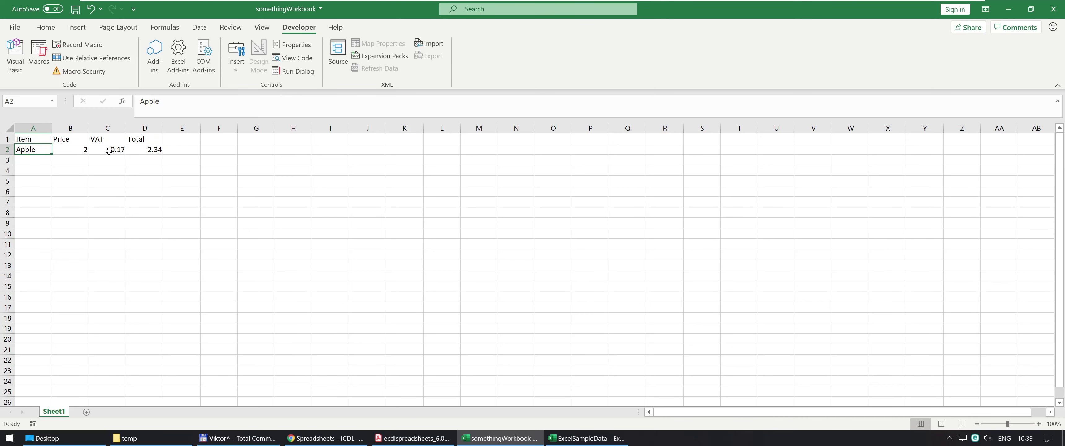
click(70, 152)
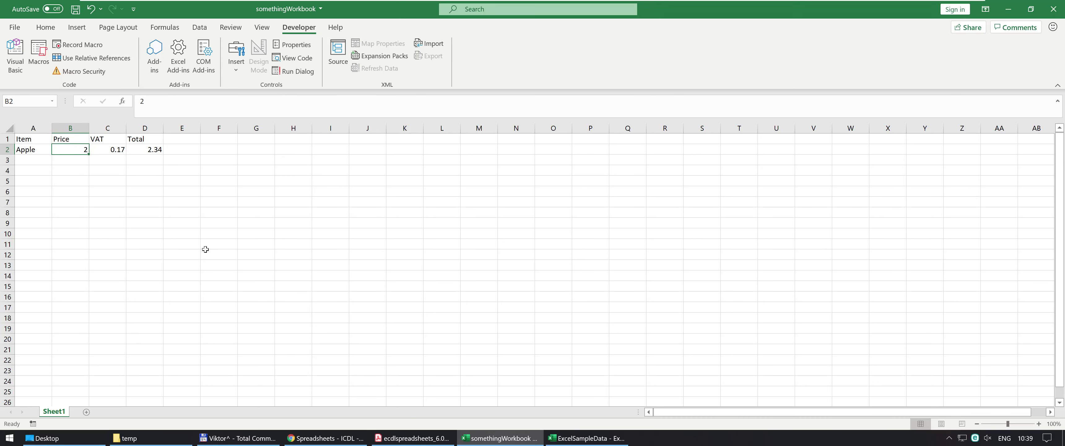
key(F2)
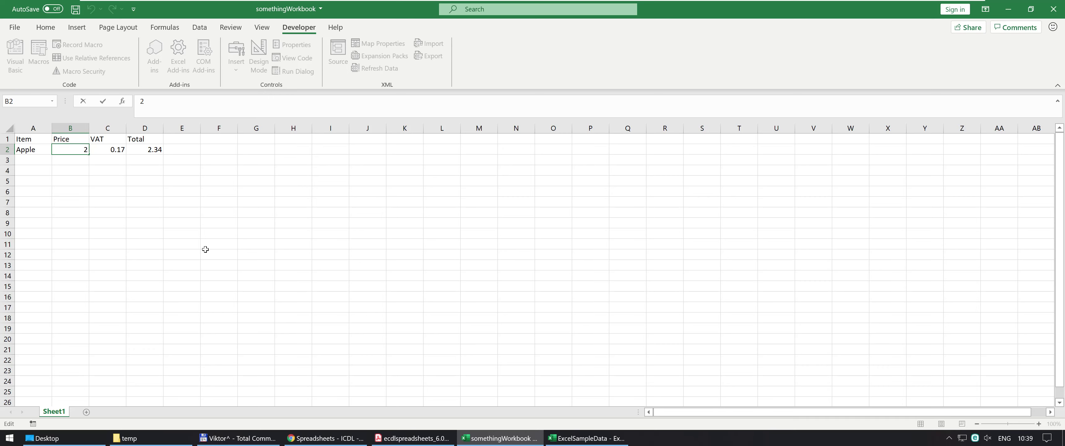
text(dollars)
key(Return)
key(Up)
key(Right)
key(Left)
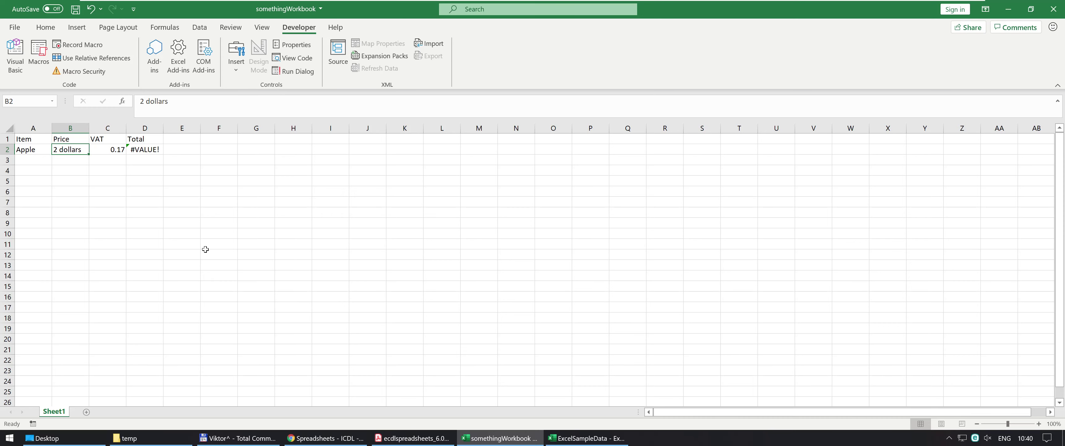
- Replace Apple's price in B2 with $2
text($)
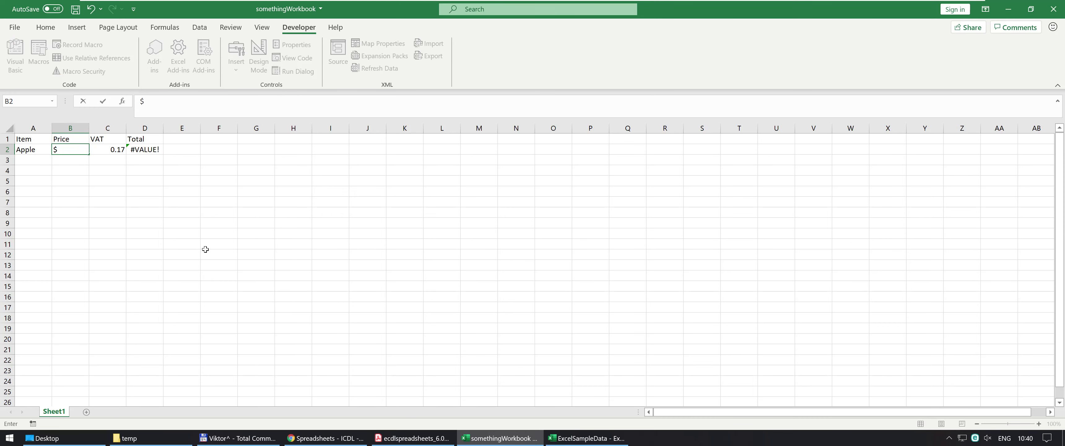
text(2)
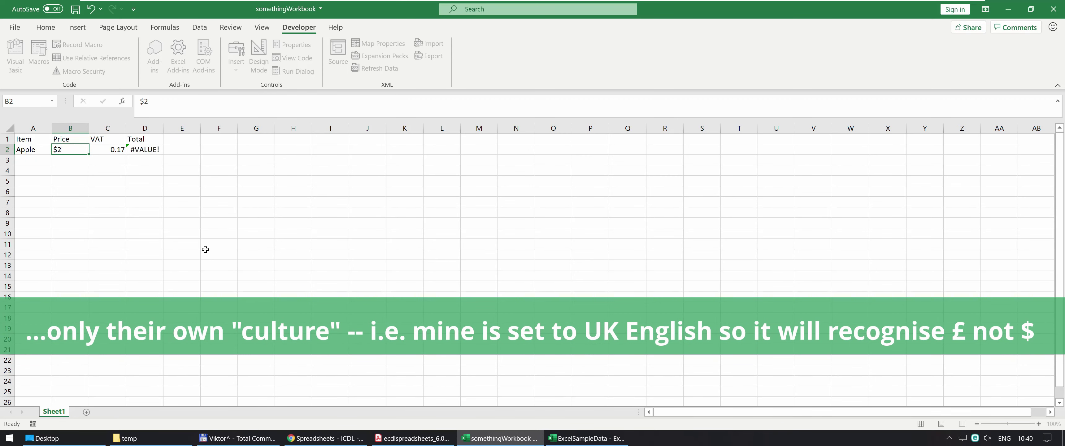
key(Return)
key(Up)
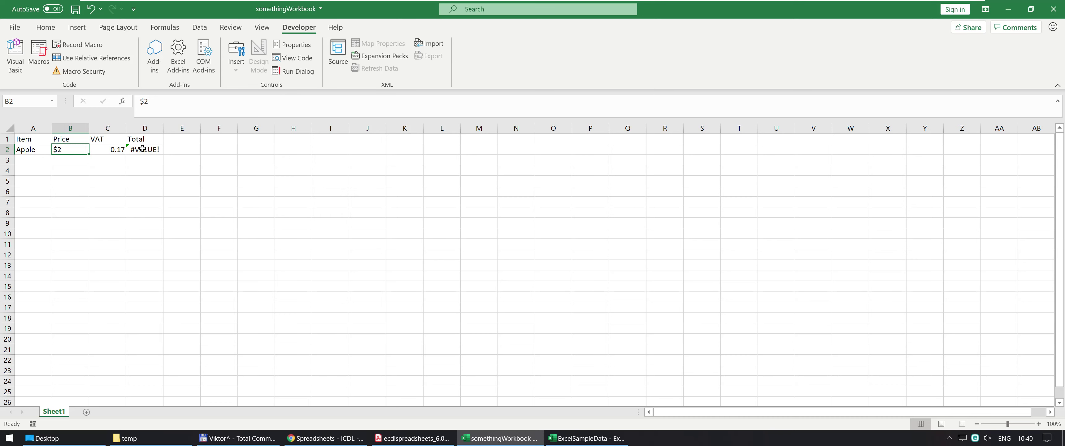
- Replace Apple's price in B2 with £2
text(£2)
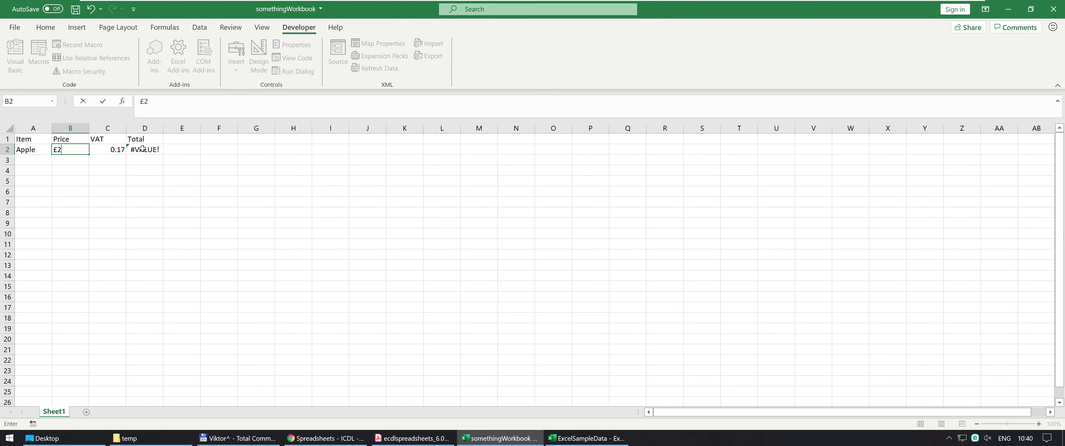
key(Return)
key(Up)
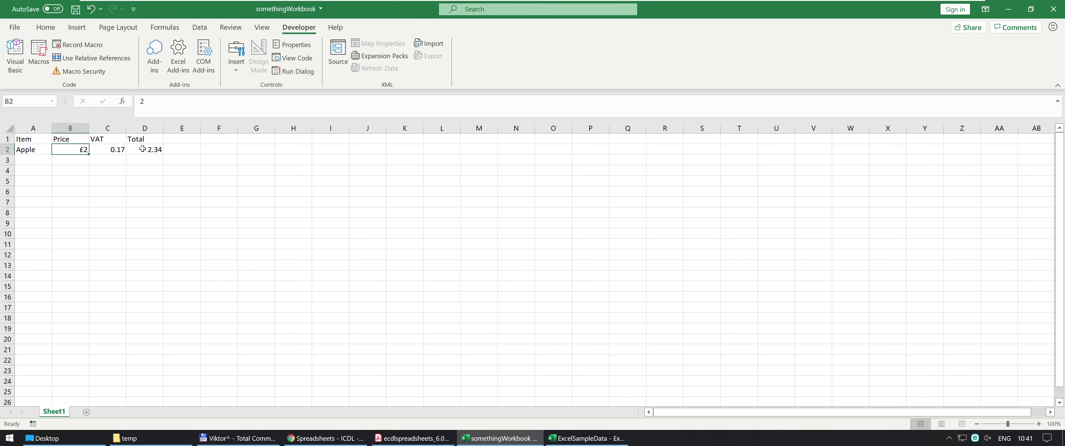
- Insert a column before Price, head it Currency, and enter USD for Apple
right_click(71, 129)
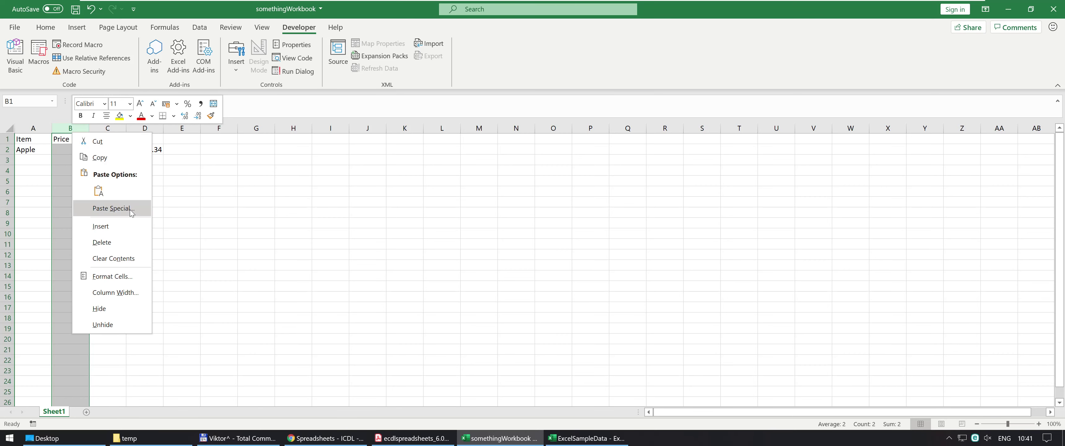
click(124, 226)
click(70, 140)
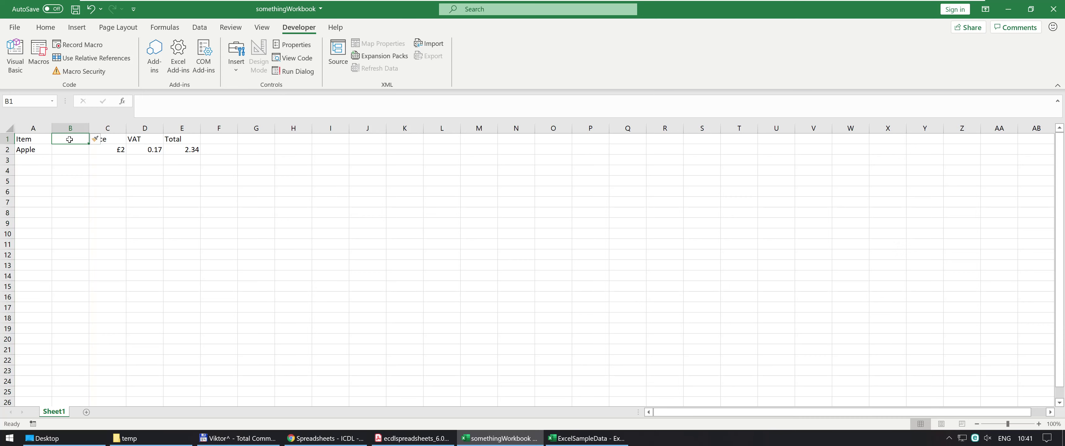
text(Currency)
key(Return)
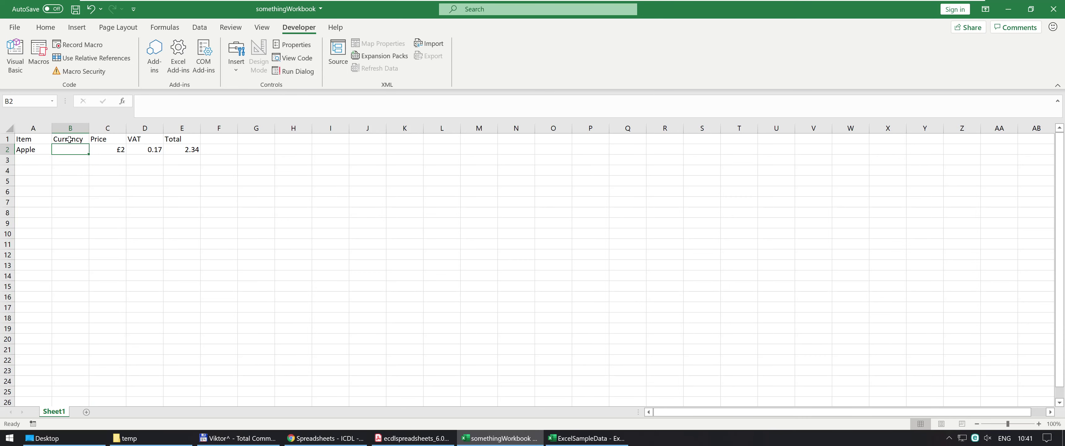
text(USD)
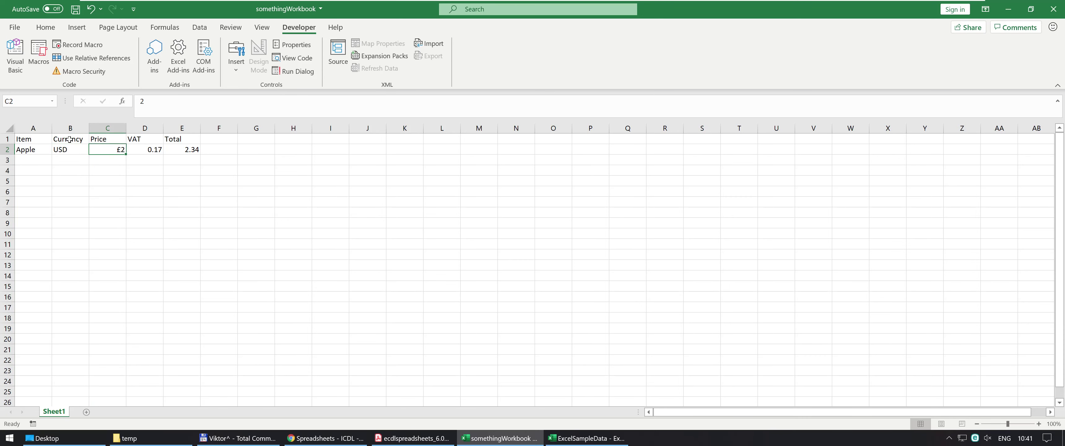
key(Return)
- Format Apple's price in C2 with the Number format
key(Up)
key(Right)
click(49, 27)
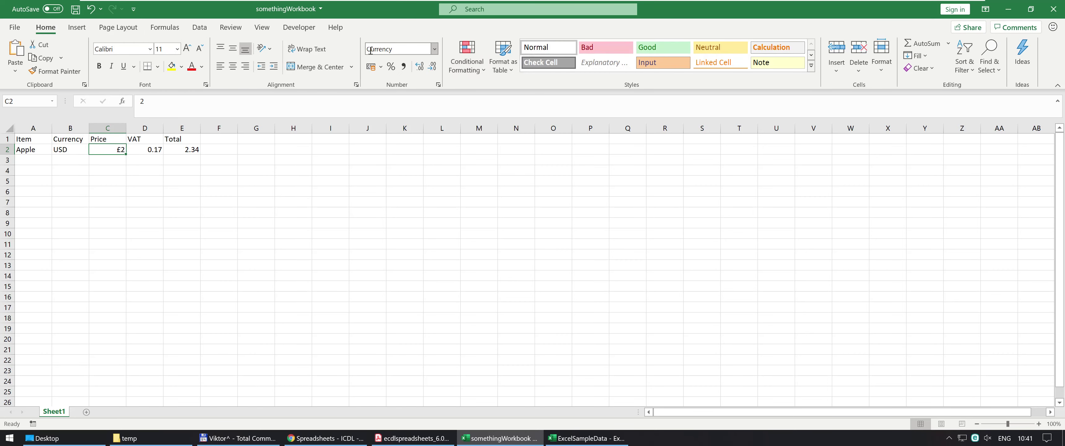
click(435, 50)
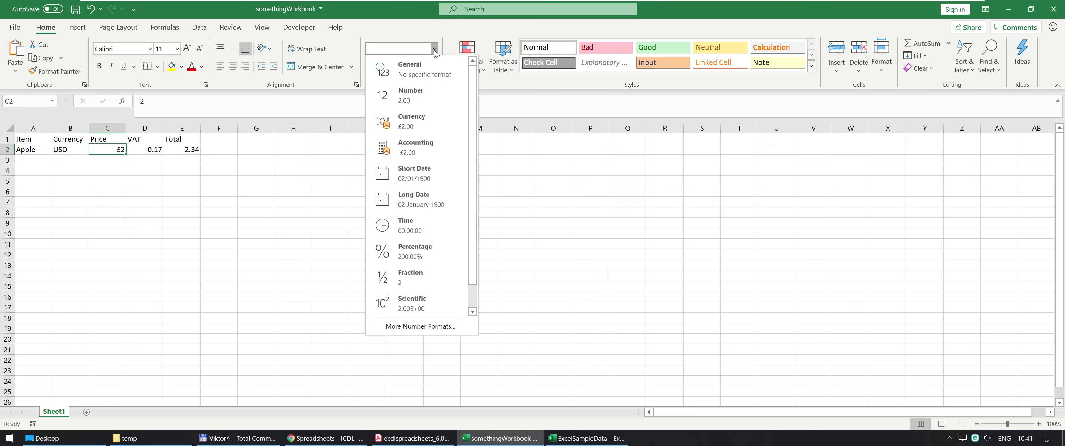
click(422, 95)
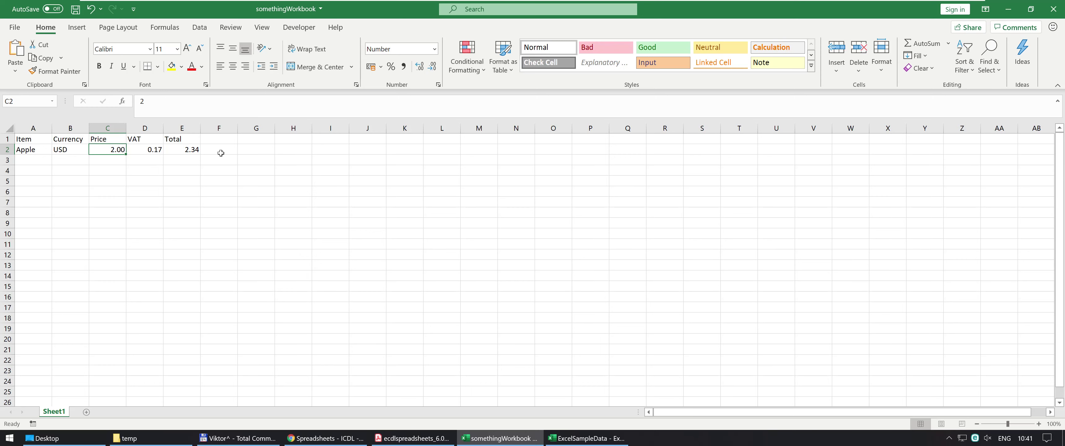
- Change Apple's currency code in B2 to EUR
click(66, 150)
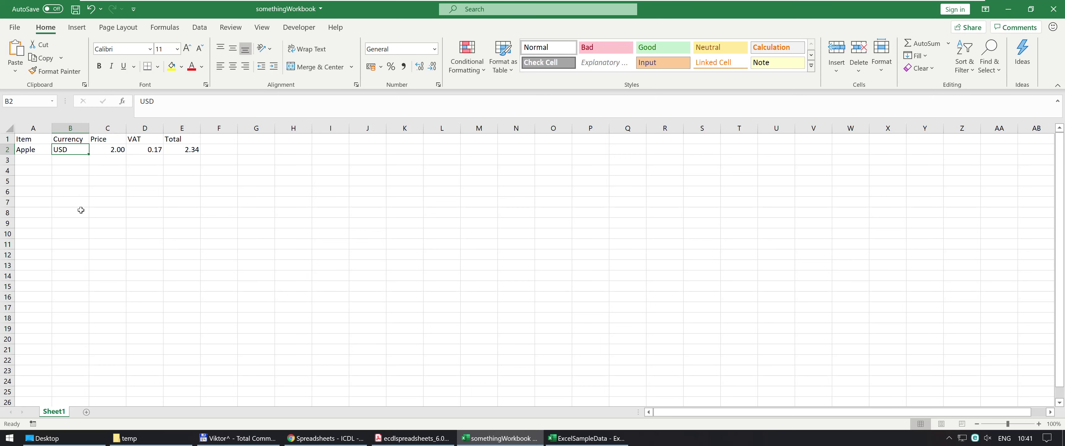
text(EUR)
key(Return)
key(Up)
- Set Apple's currency code in B2 to GBP
text(GBP)
key(Return)
key(Up)
- Switch to ecdlspreadsheets_6.01.pdf in Adobe Acrobat Reader to view the syllabus section on cells
key(alt+Tab)
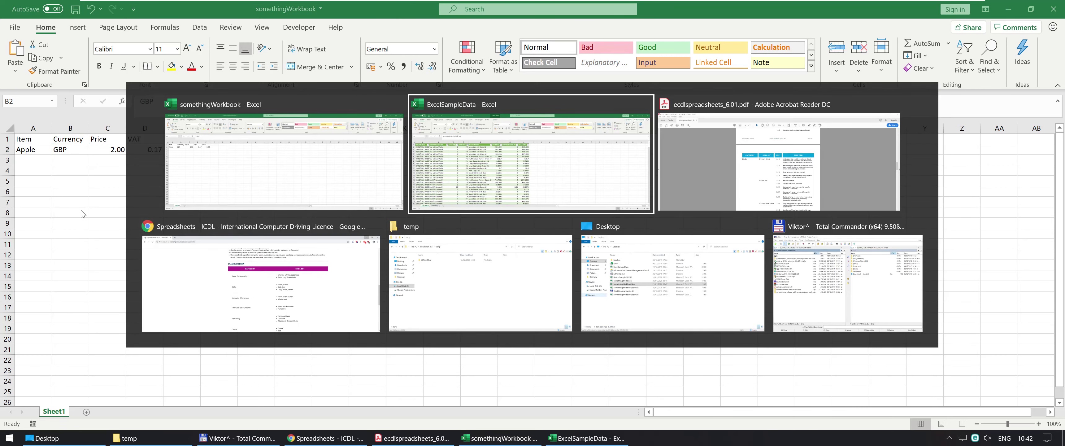
key(alt+Tab)
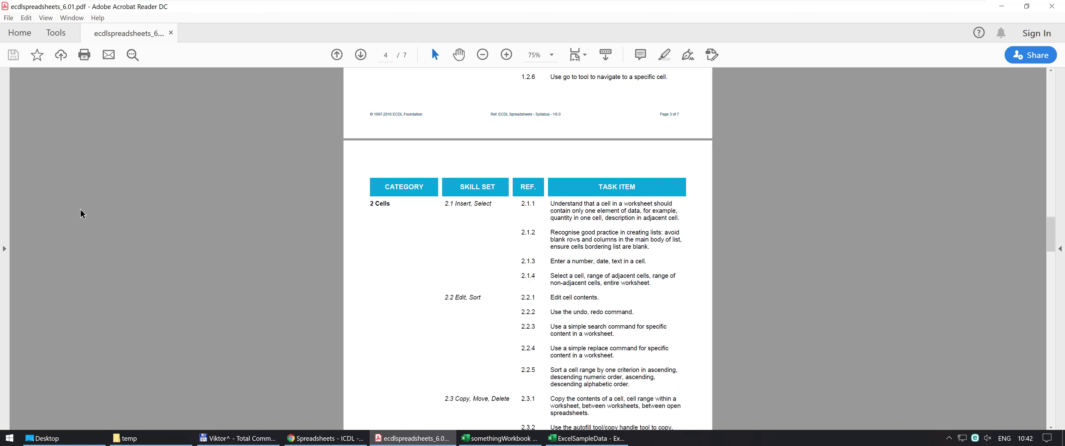